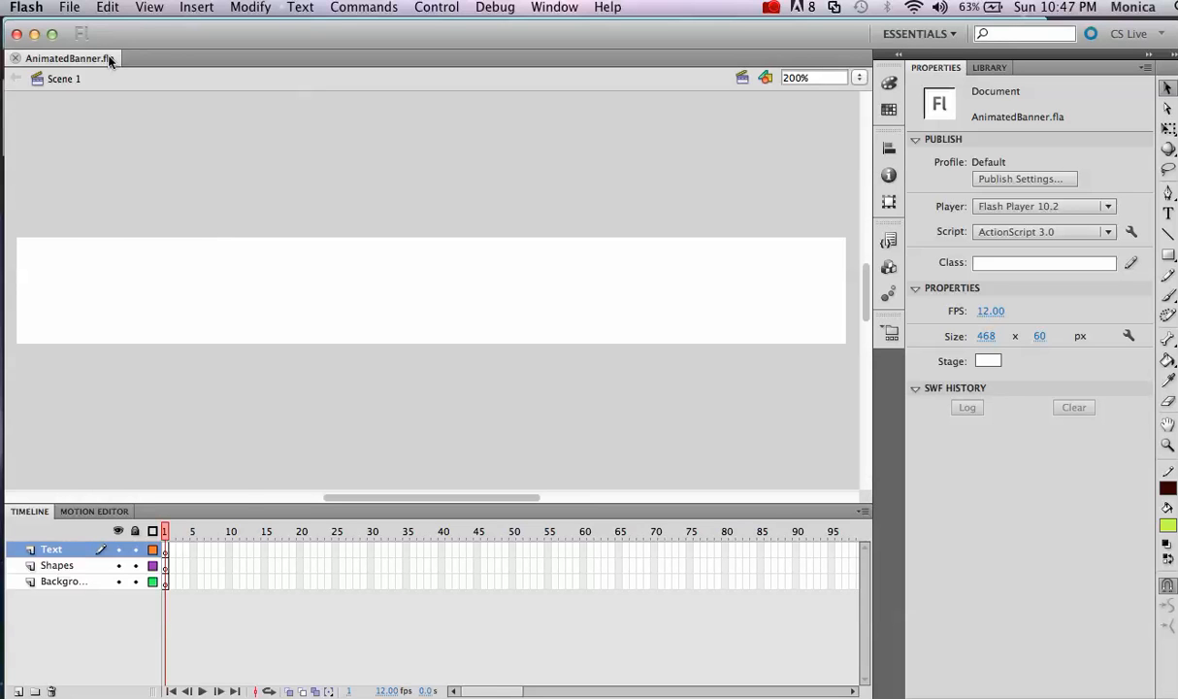
# - Create a new ActionScript 3.0 document with the default settings
pyautogui.click(70, 9)
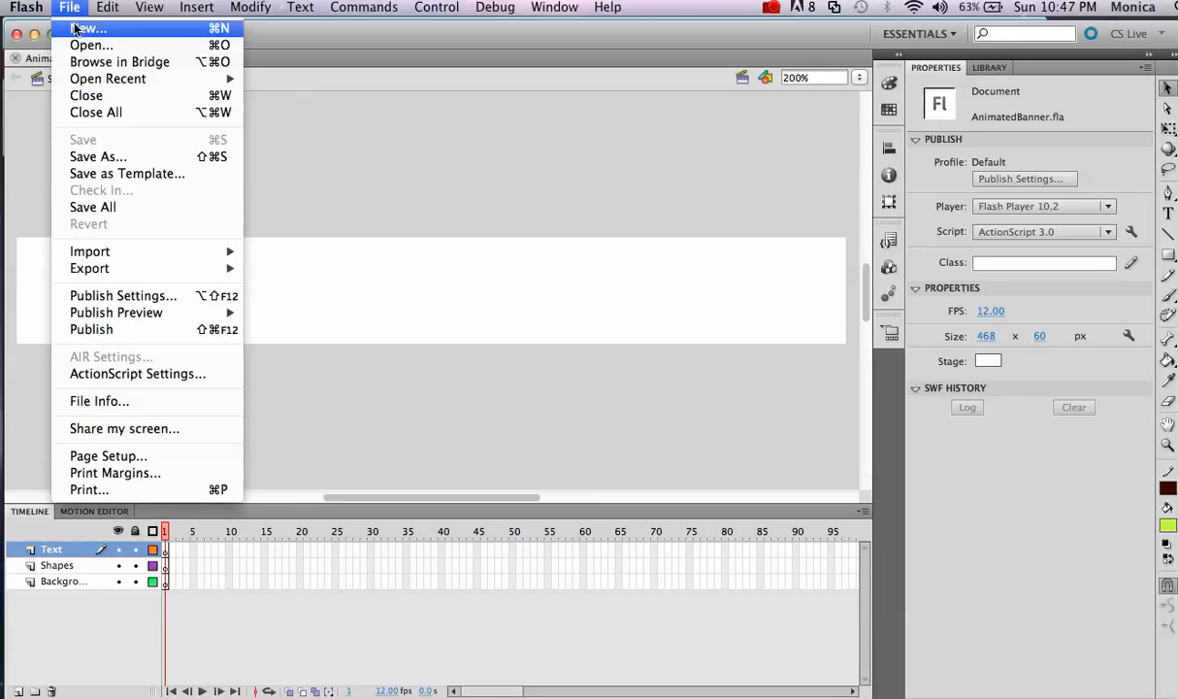
pyautogui.click(77, 30)
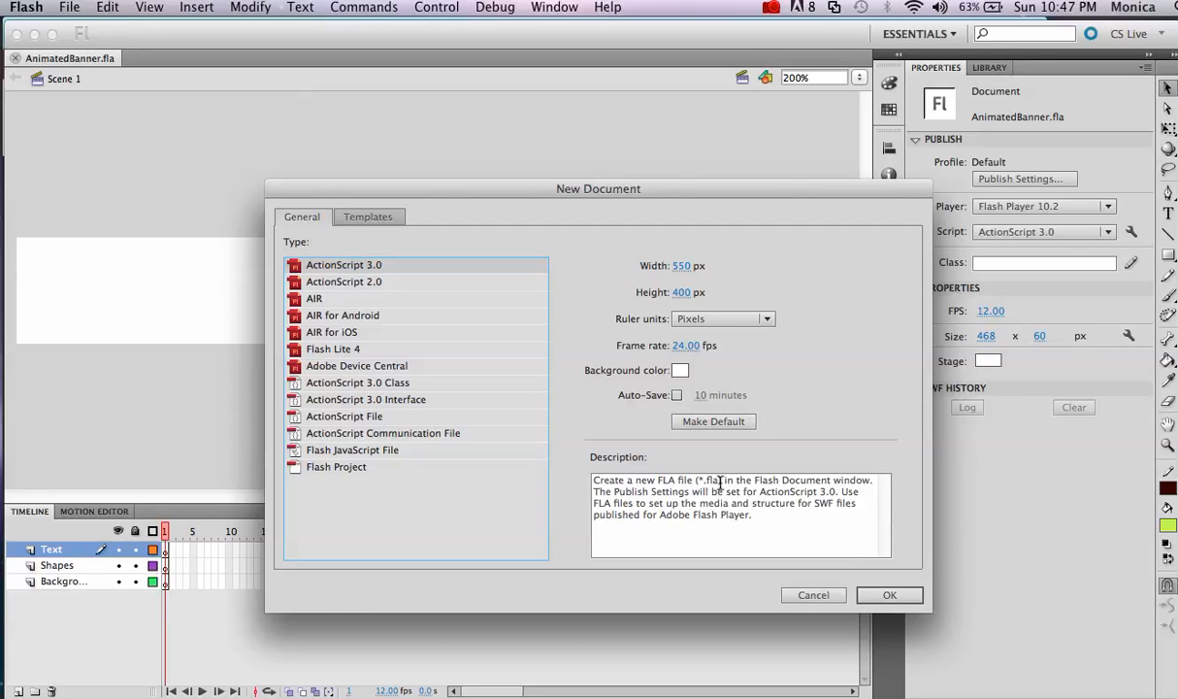
pyautogui.click(872, 597)
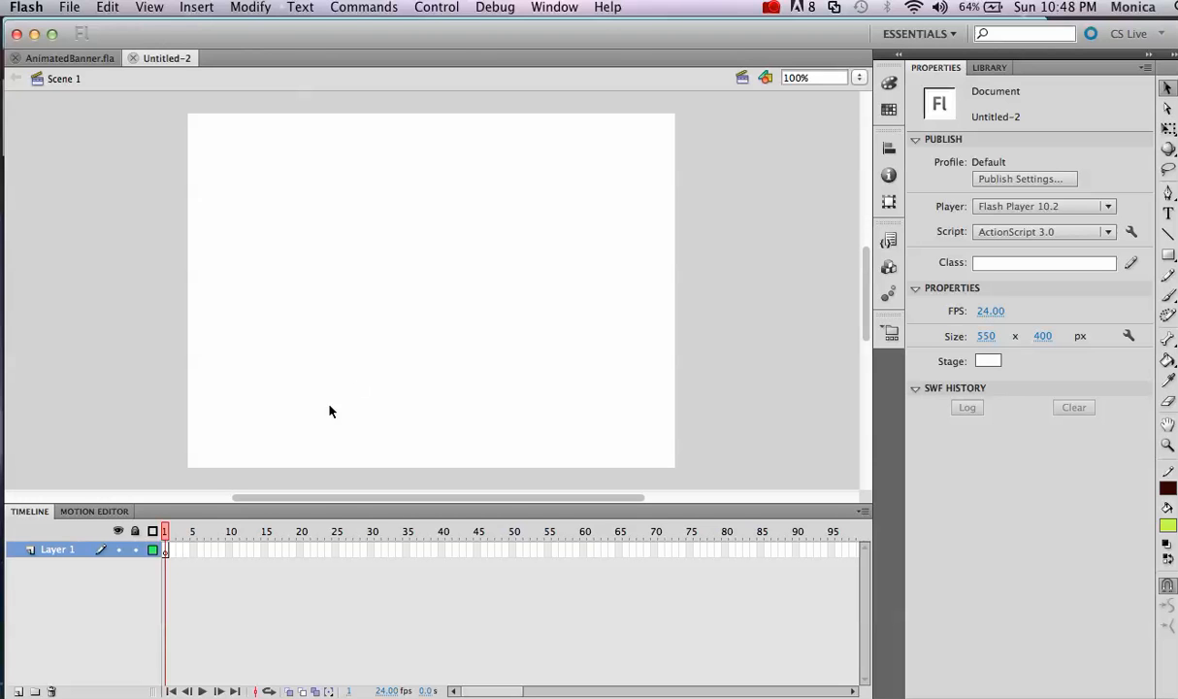
# - Open the new document's settings and check the required banner dimensions on the instructions page in Chrome, returning to Flash
pyautogui.click(245, 10)
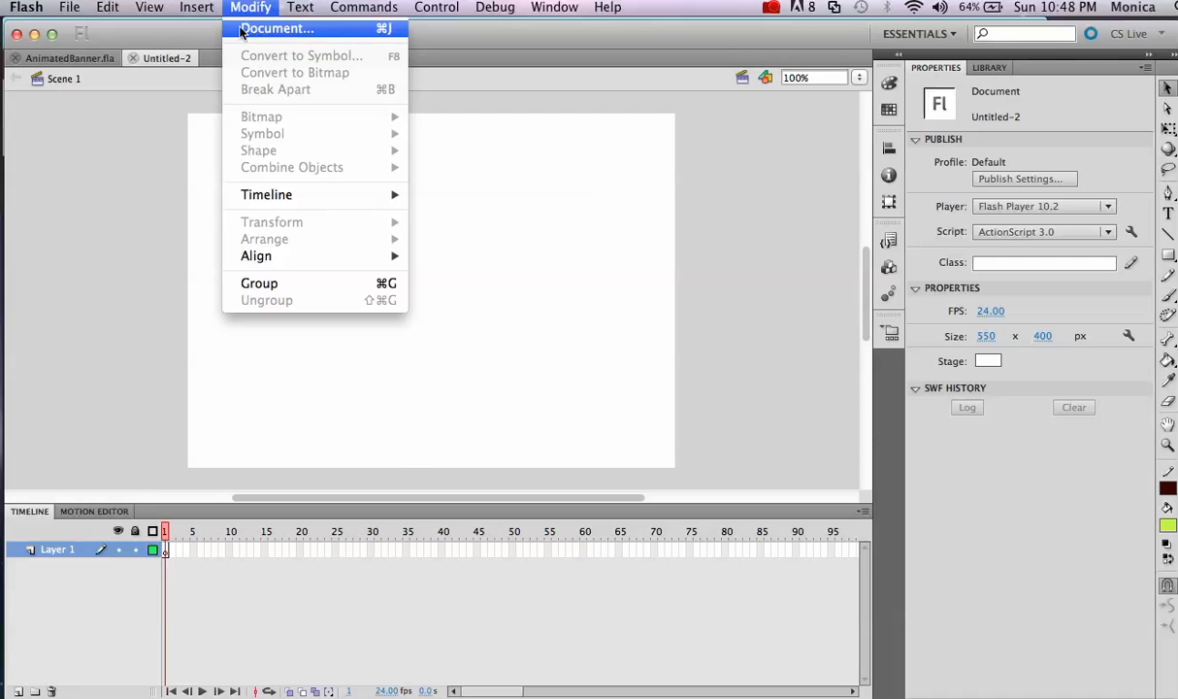
pyautogui.click(244, 29)
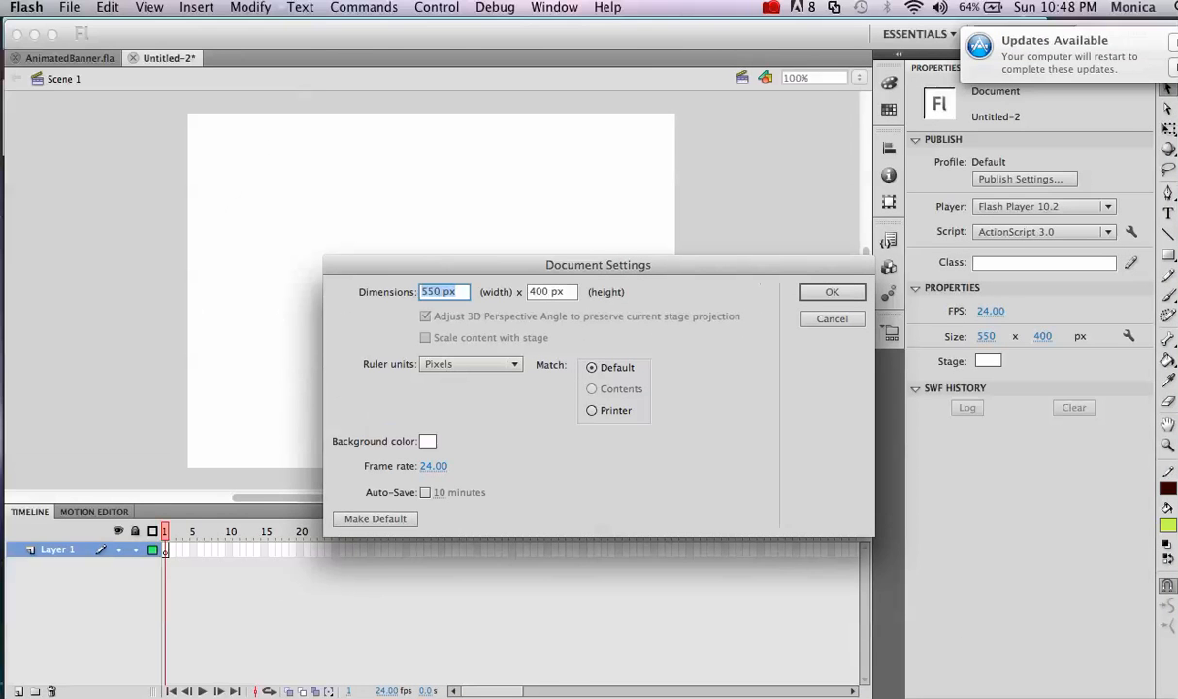
pyautogui.press('super+Tab')
pyautogui.scroll(3, 270, 458)
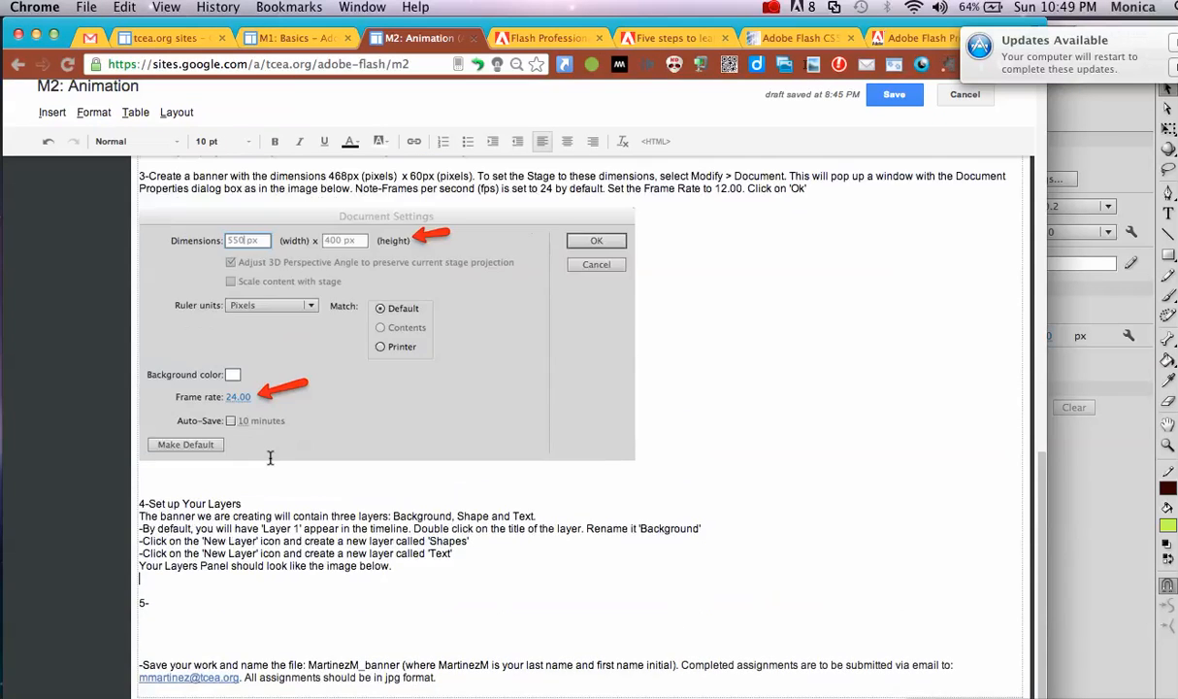
pyautogui.scroll(5, 270, 459)
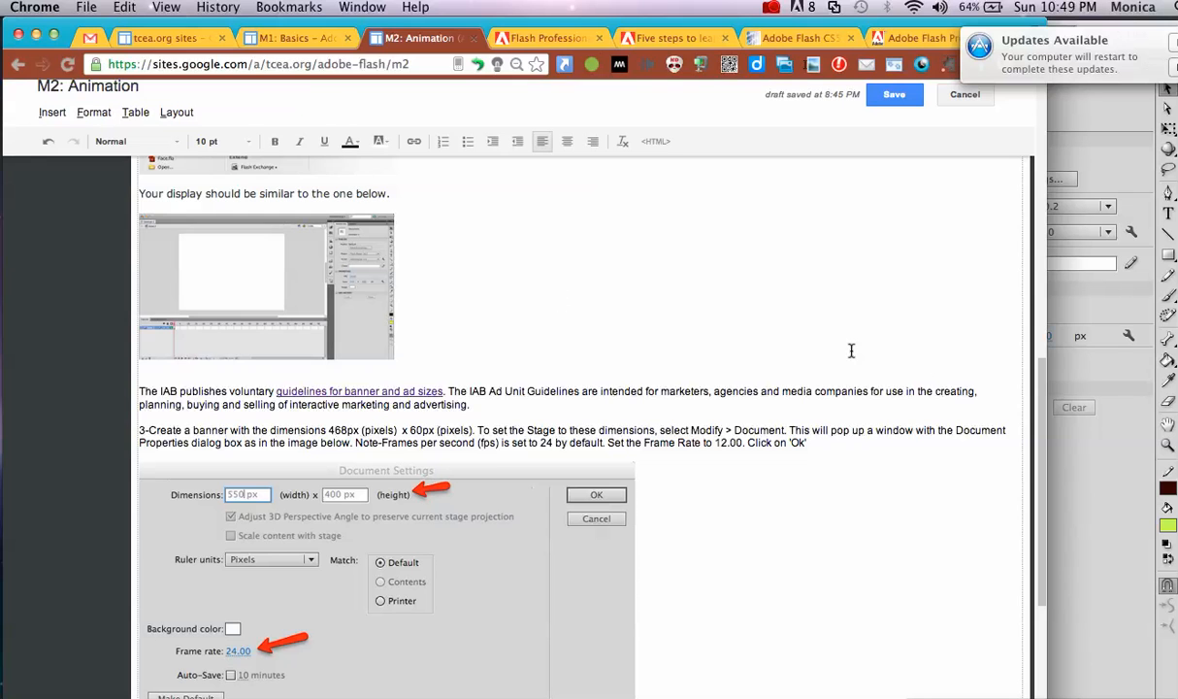
pyautogui.click(1063, 455)
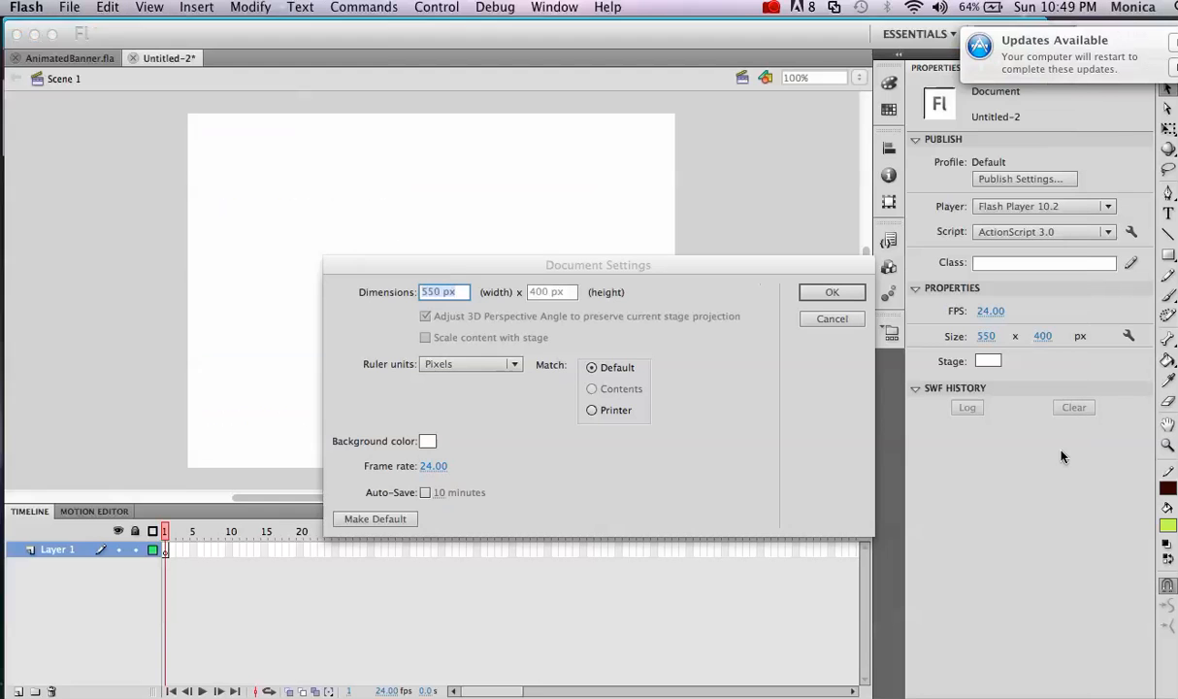
# - Set the stage dimensions to 468 px wide by 60 px high
pyautogui.click(441, 292)
pyautogui.press('BackSpace')
pyautogui.press('BackSpace')
pyautogui.press('BackSpace')
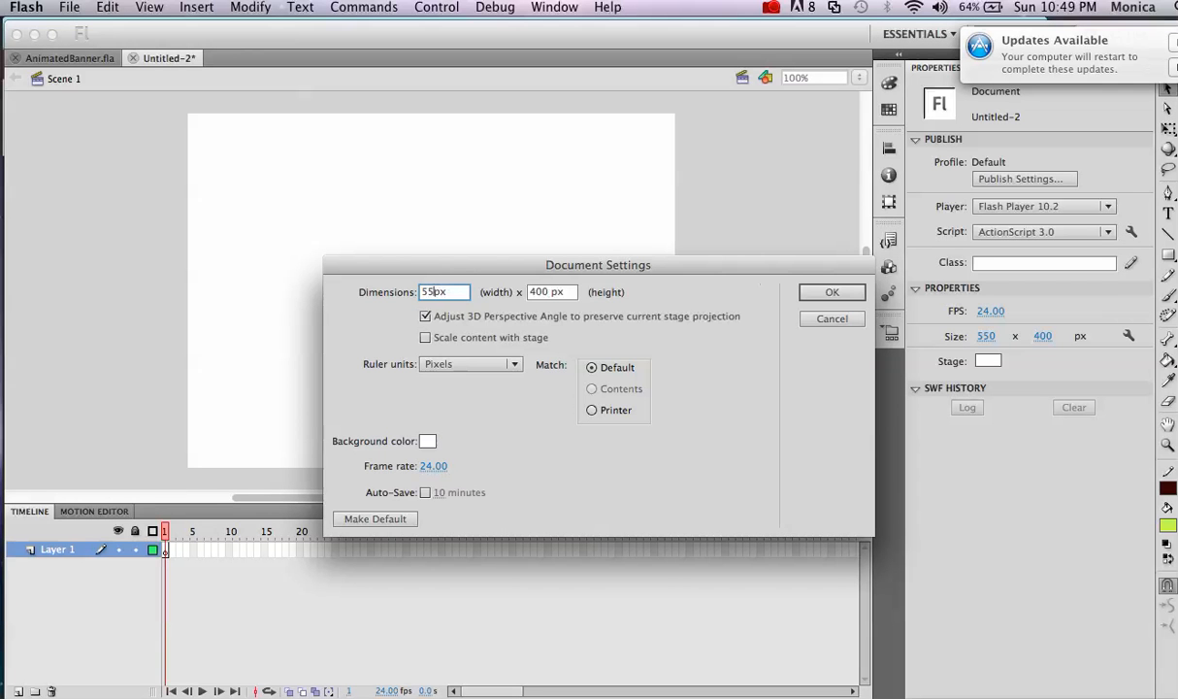
pyautogui.write('468')
pyautogui.click(546, 291)
pyautogui.press('BackSpace')
pyautogui.press('BackSpace')
pyautogui.press('BackSpace')
pyautogui.write('60')
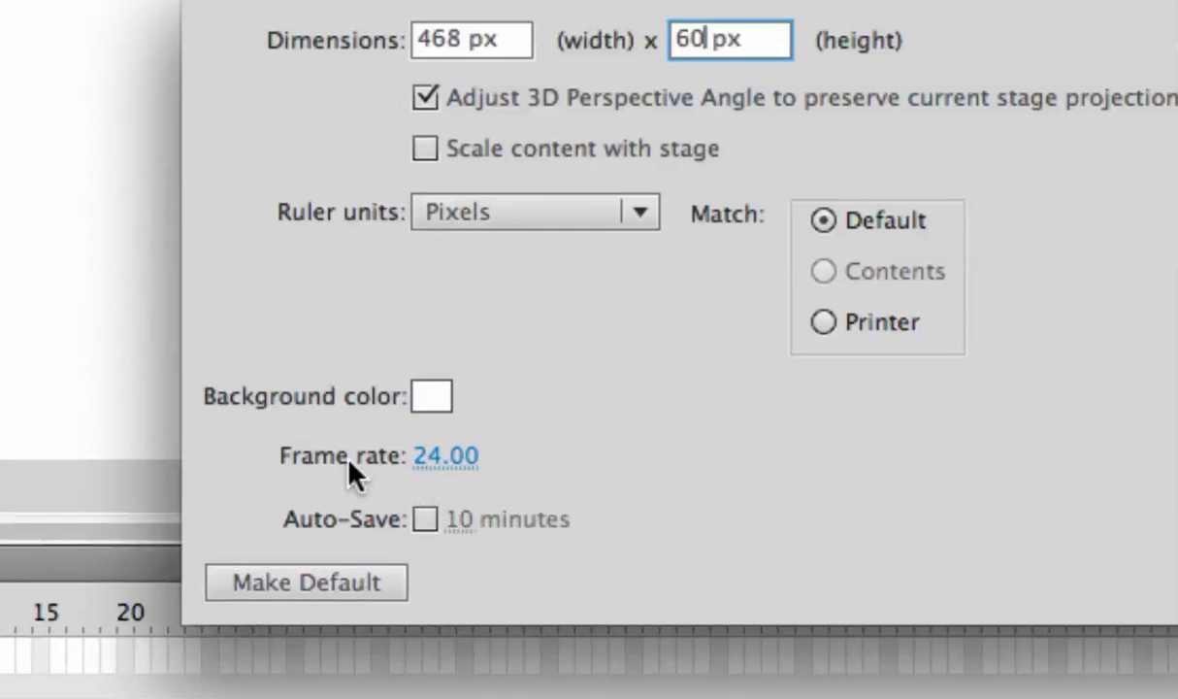
# - Set the frame rate to 12 fps and apply the document settings
pyautogui.click(439, 464)
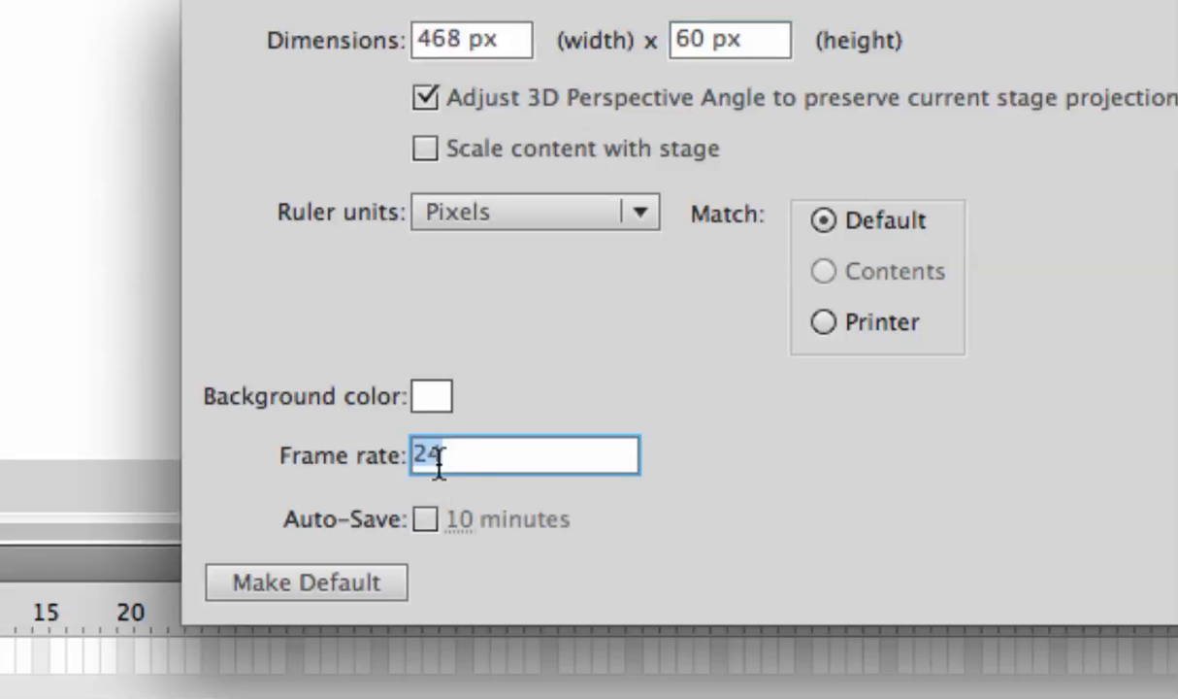
pyautogui.write('12')
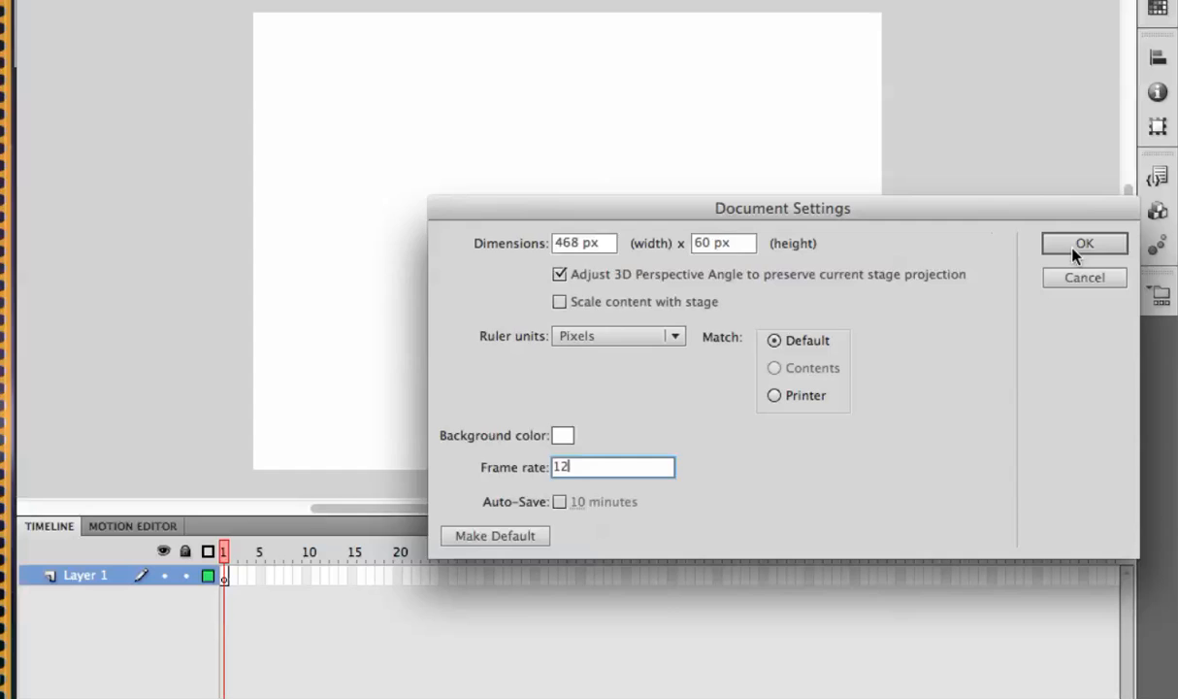
pyautogui.click(1074, 248)
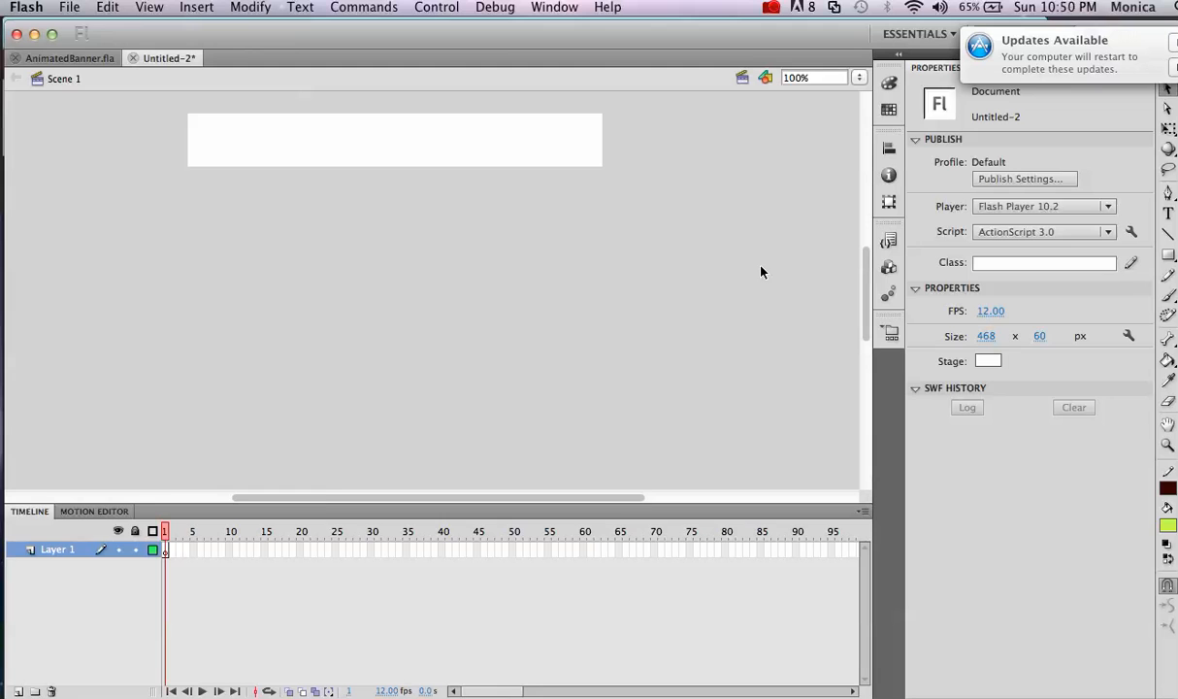
pyautogui.press('super+equal')
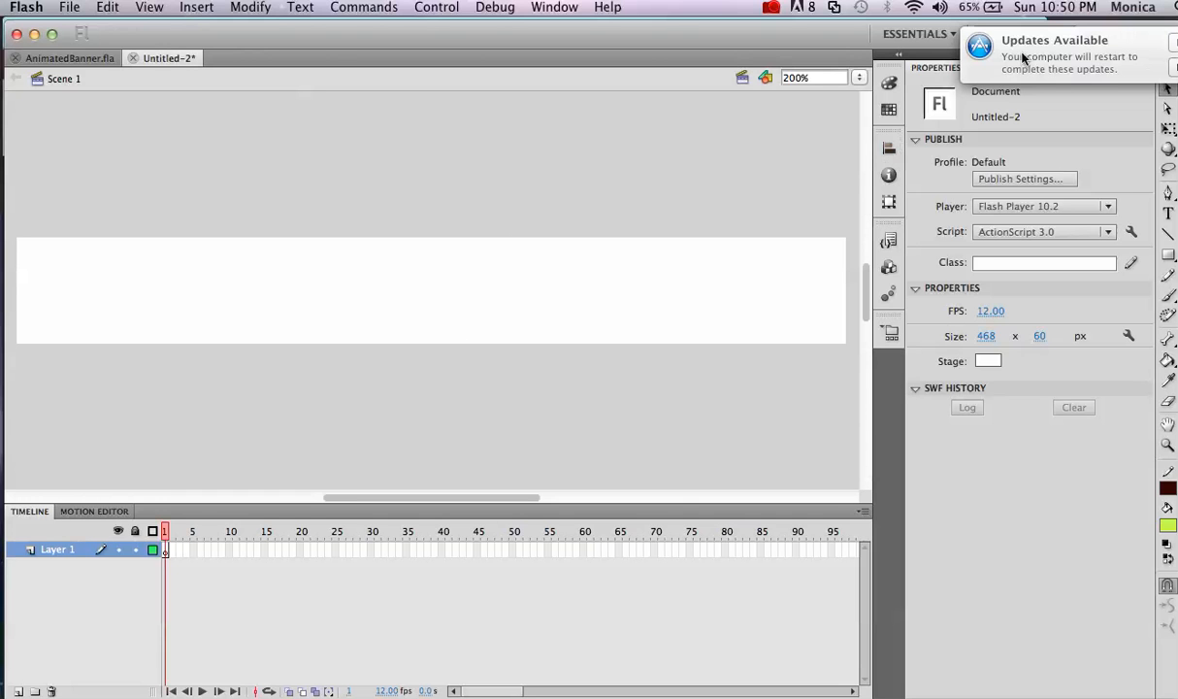
pyautogui.click(974, 49)
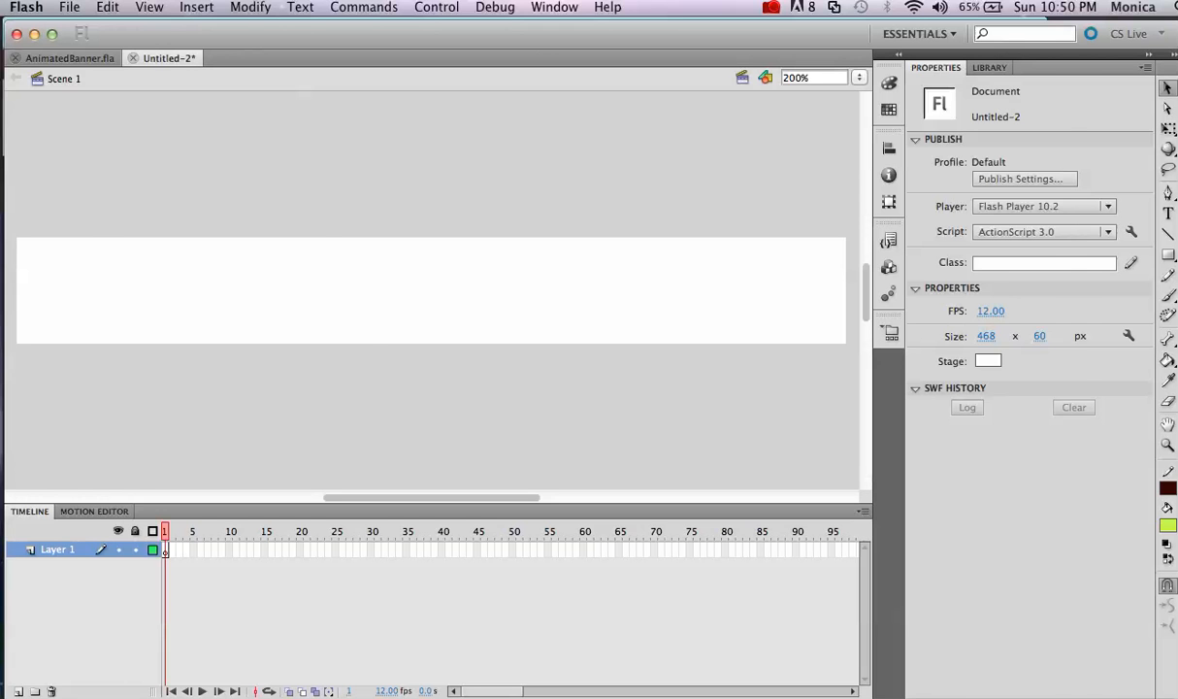
# - Switch to Chrome to read the layer setup instructions for the banner, and return to Flash
pyautogui.press('super+Tab')
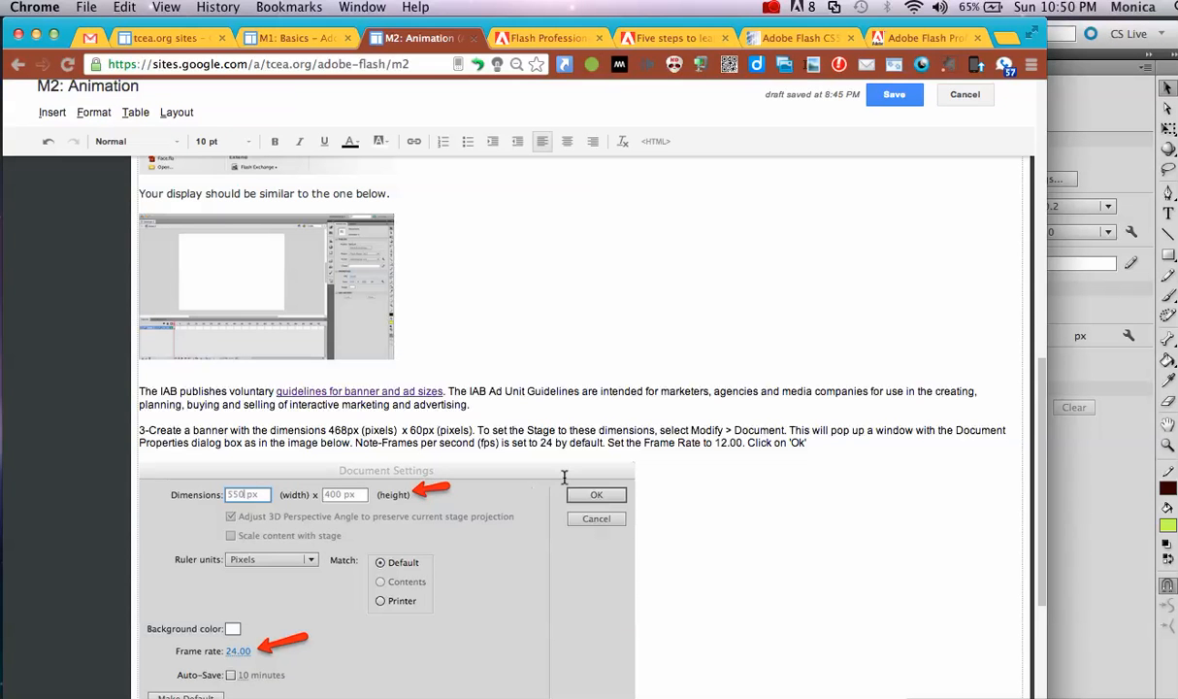
pyautogui.scroll(-3, 564, 476)
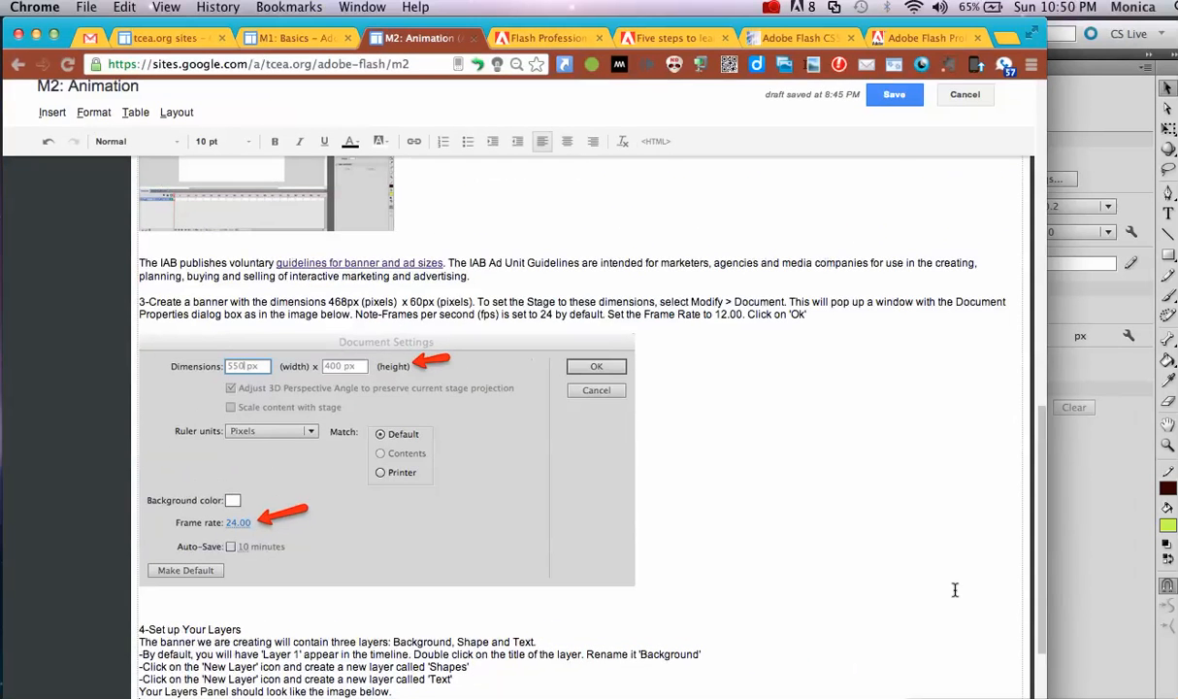
pyautogui.click(1060, 519)
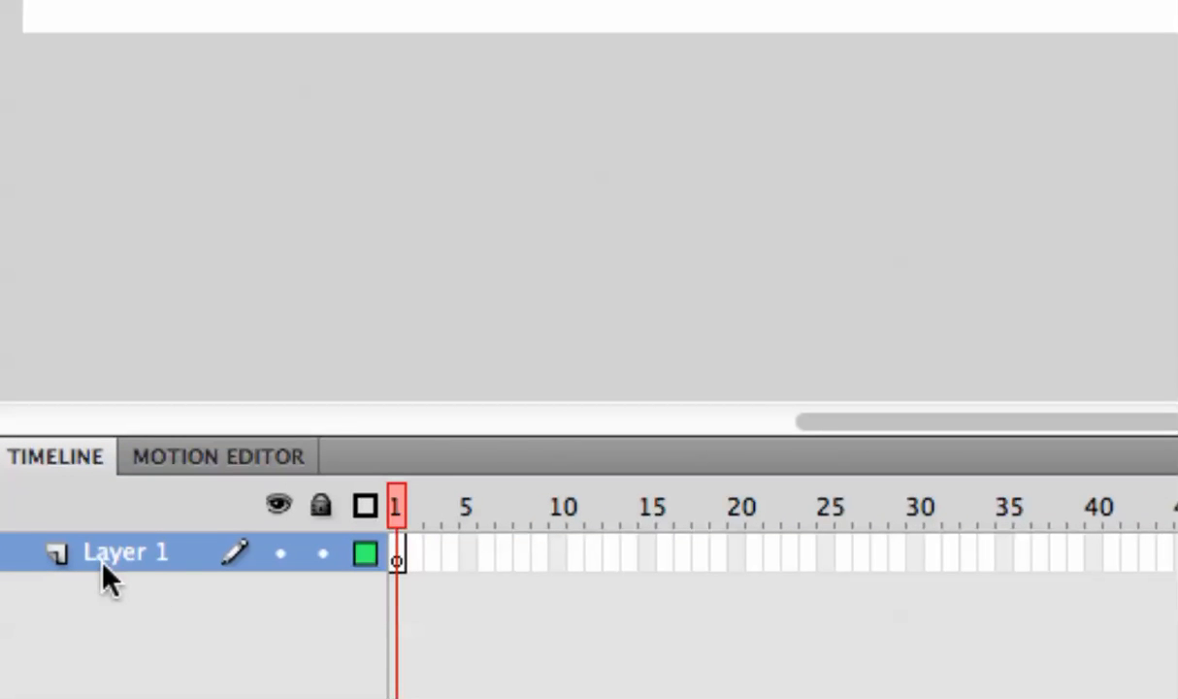
# - Rename Layer 1 as Background
pyautogui.doubleClick(119, 560)
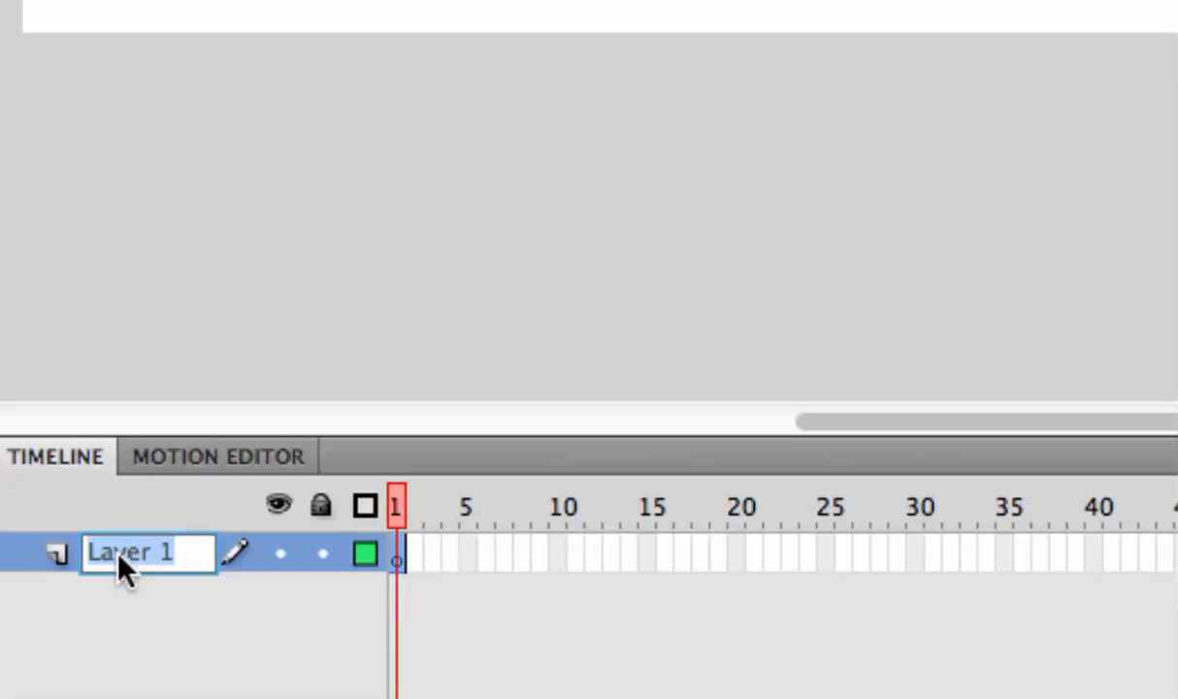
pyautogui.write('Back')
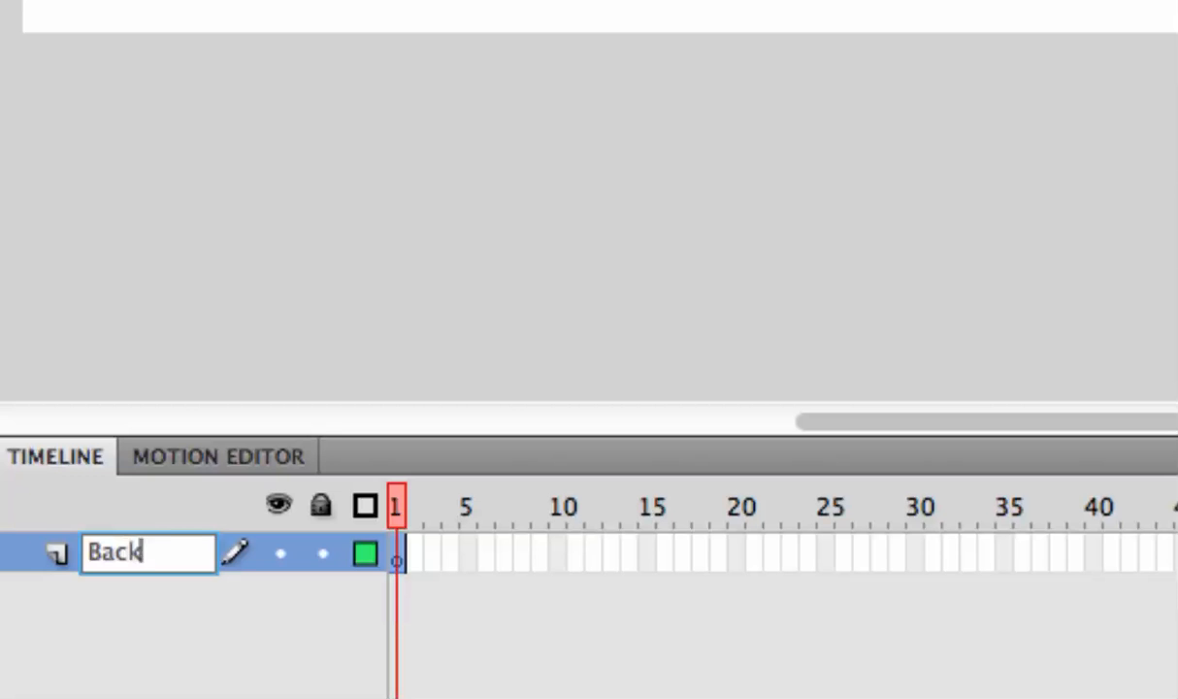
pyautogui.write('ground')
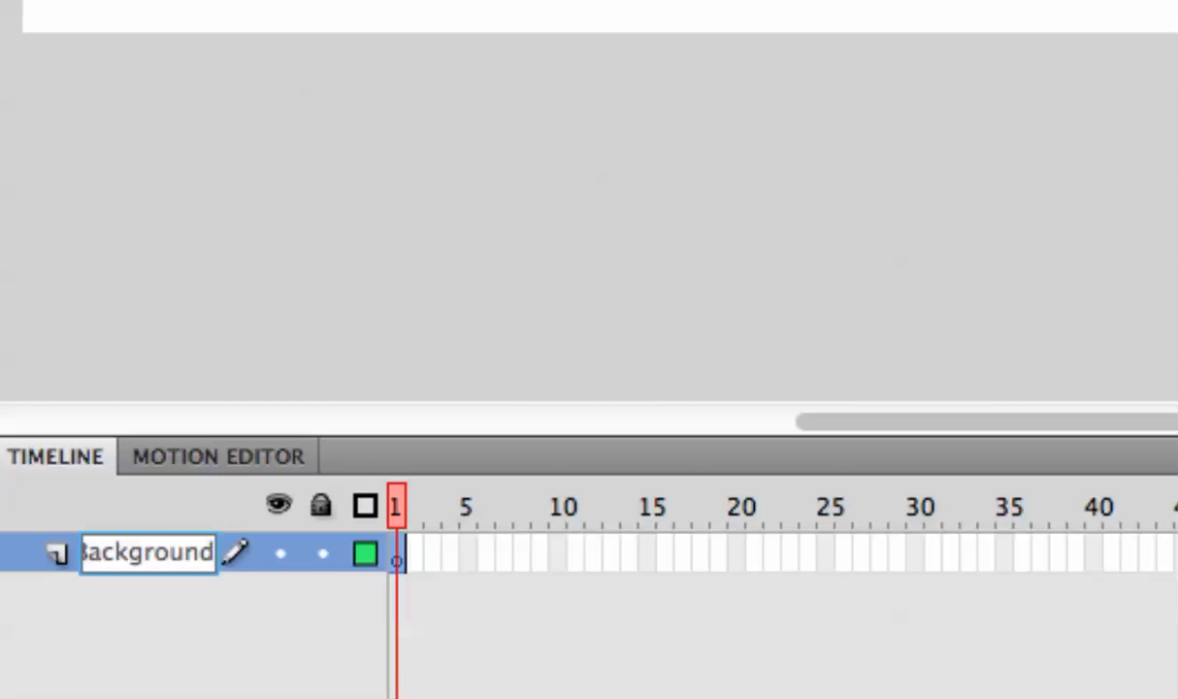
pyautogui.press('Return')
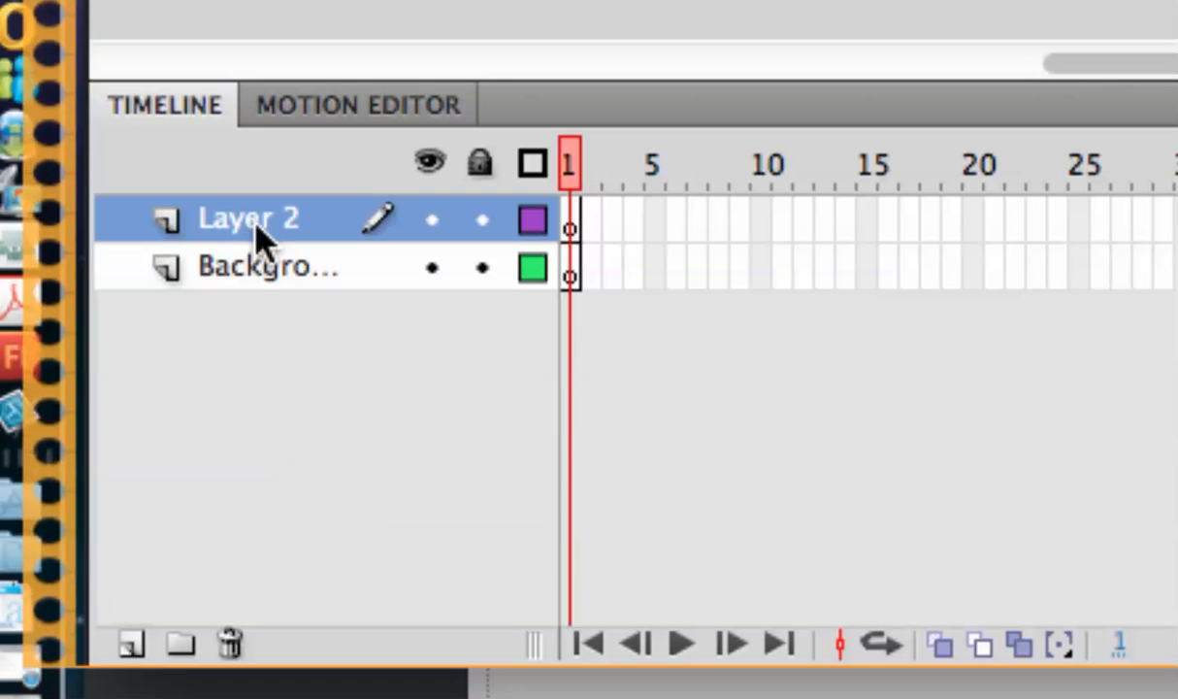
# - Add a second layer above the Background layer and name it Shapes
pyautogui.doubleClick(258, 233)
pyautogui.write('Shapes')
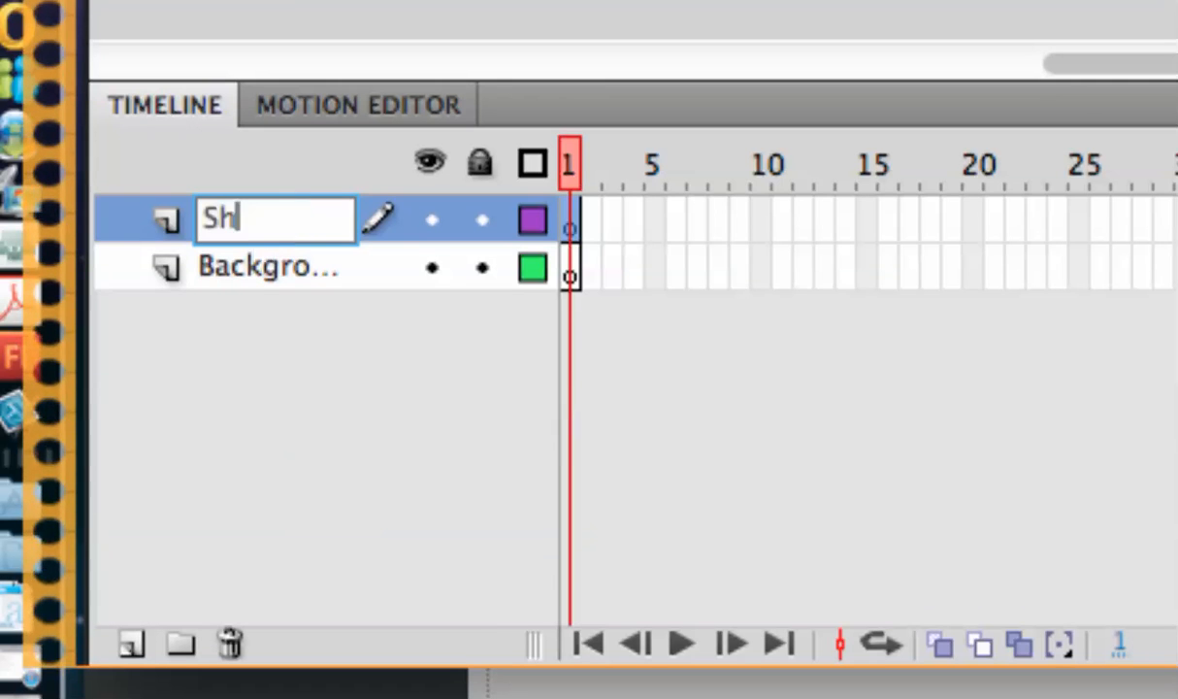
pyautogui.press('Return')
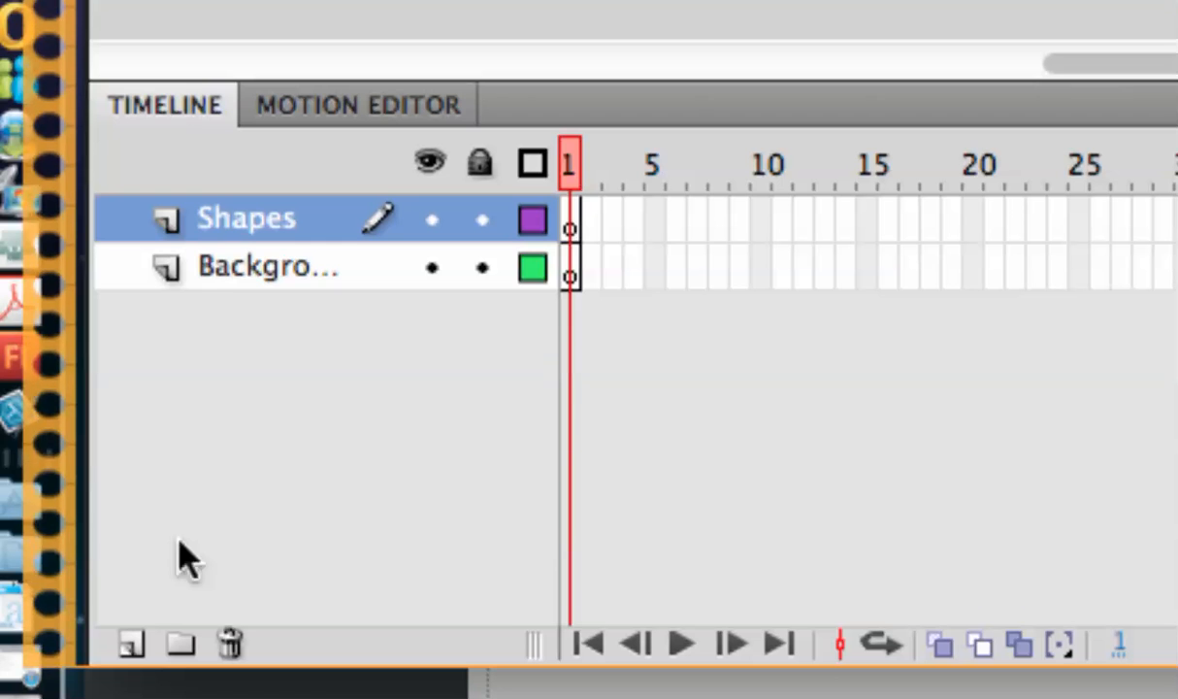
# - Add a third layer above the Shapes layer and name it Text
pyautogui.click(134, 645)
pyautogui.doubleClick(246, 226)
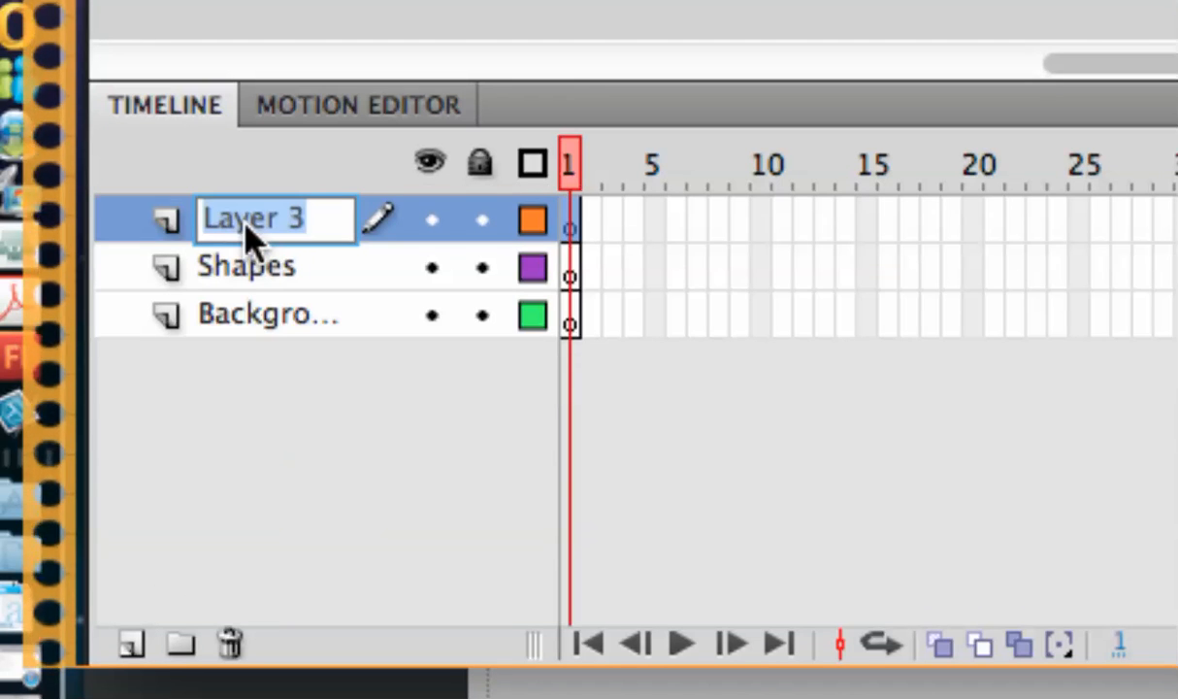
pyautogui.write('Text')
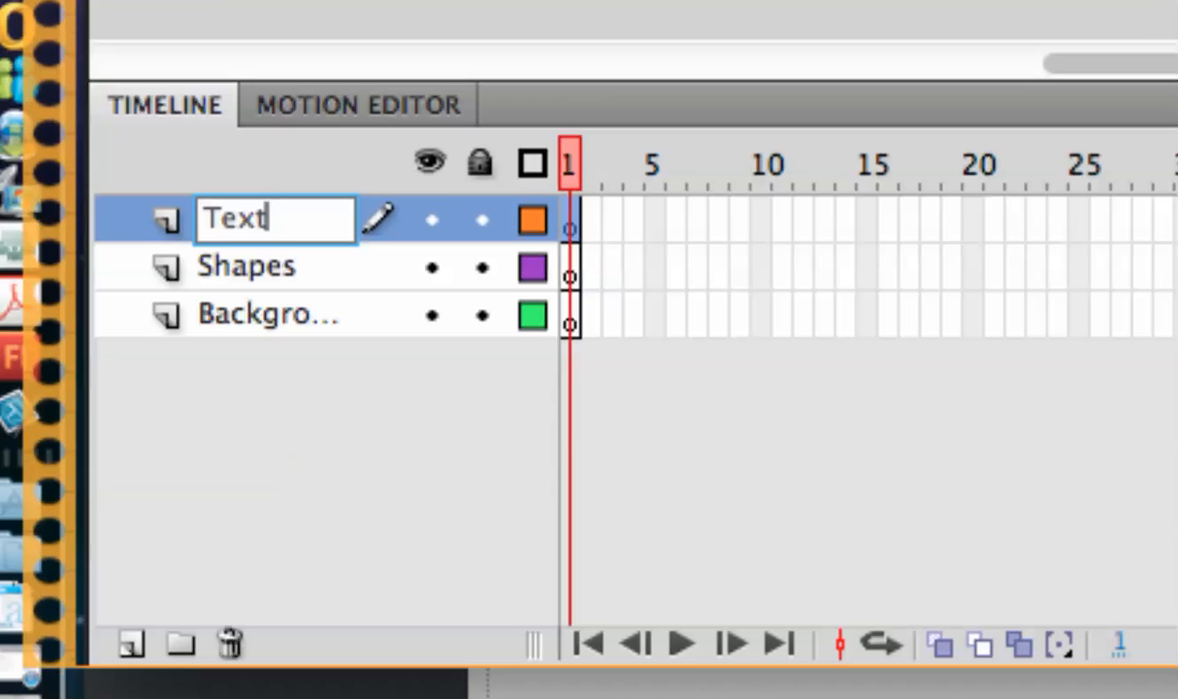
pyautogui.press('Return')
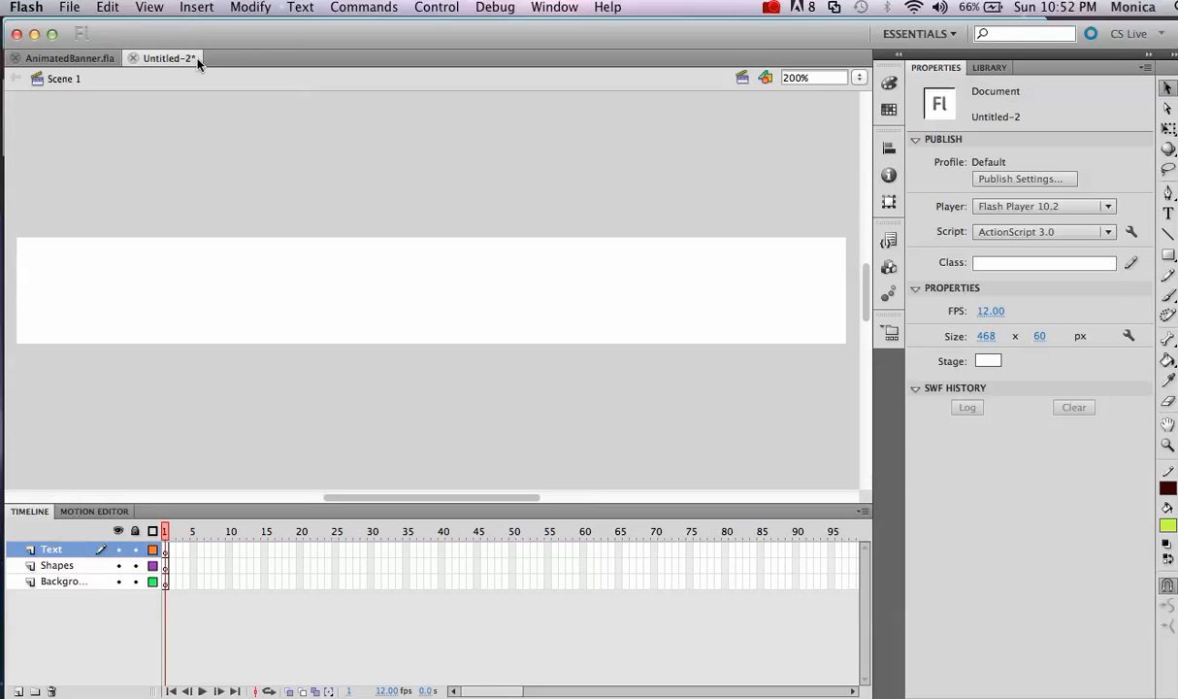
# - Save the document to the Desktop as AnimatedBanner2.fla in Flash CS5.5 format
pyautogui.click(64, 8)
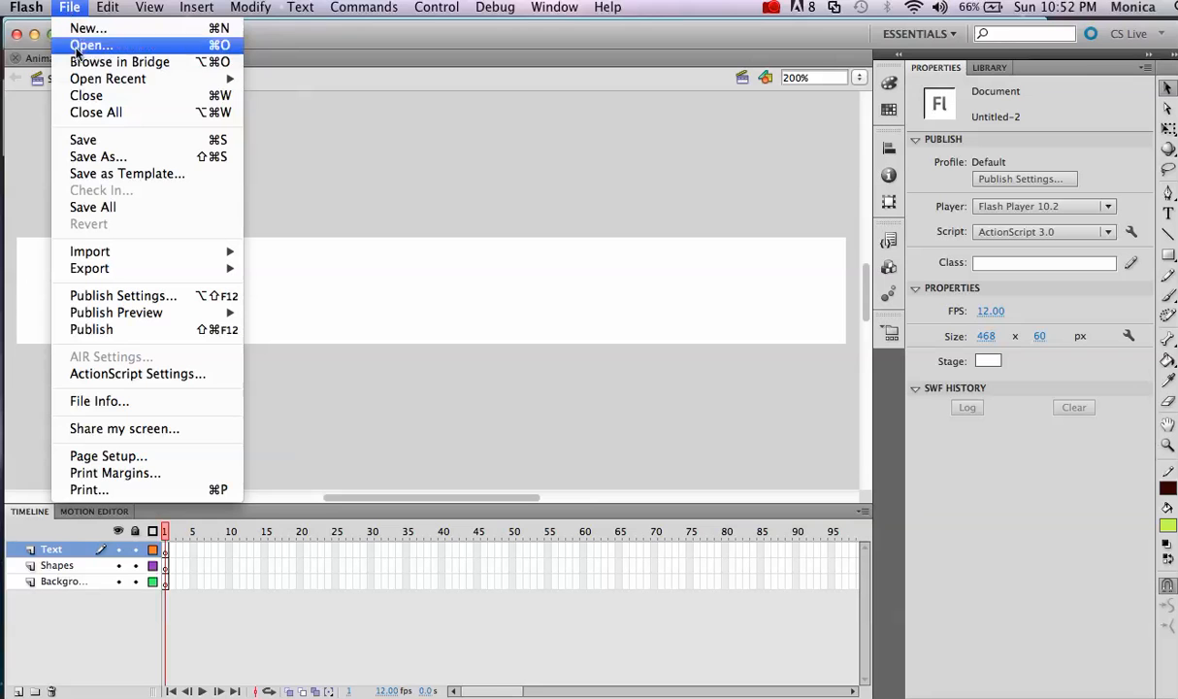
pyautogui.click(126, 163)
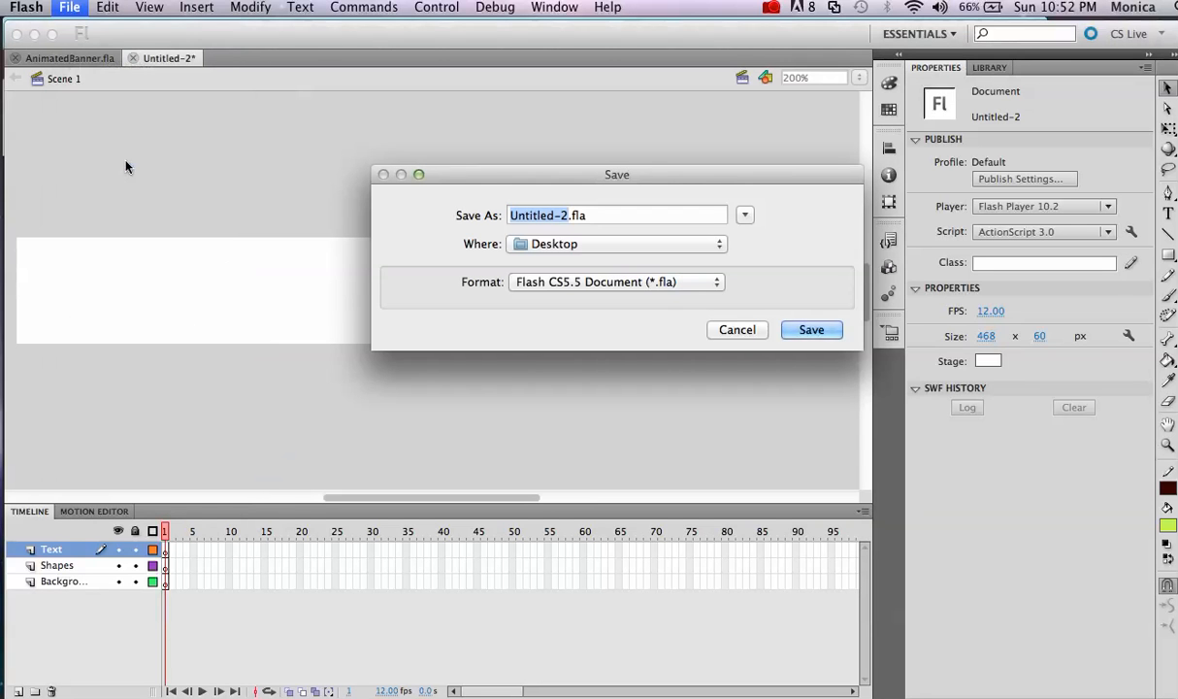
pyautogui.write('Animated')
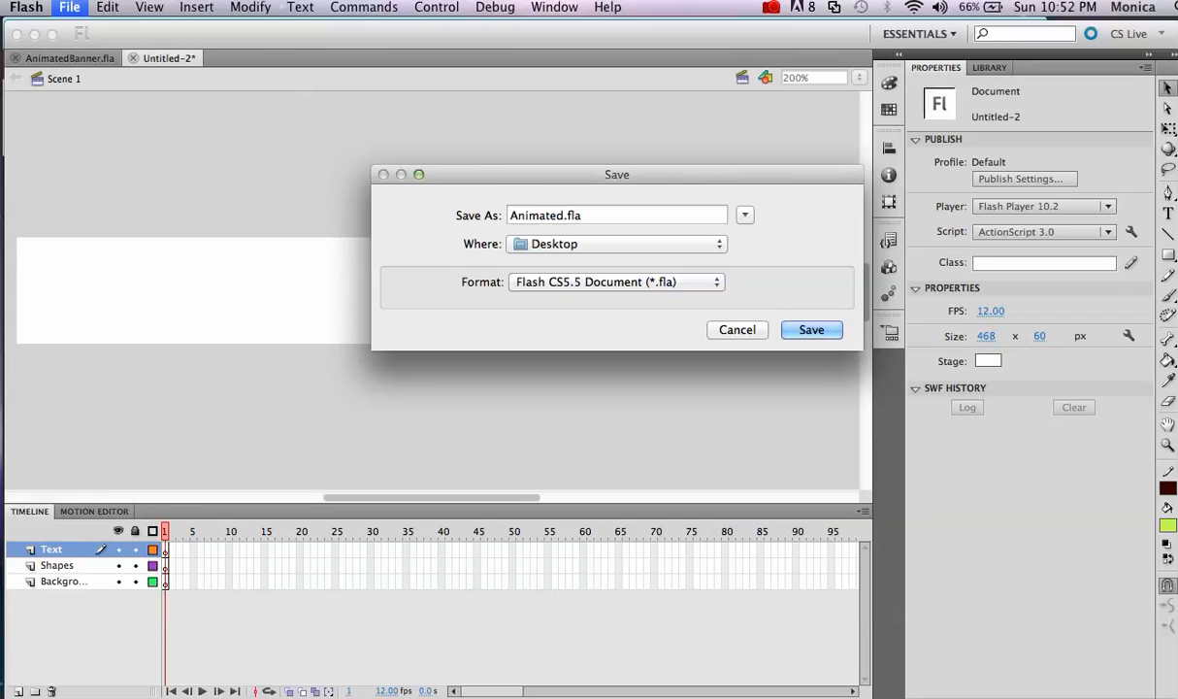
pyautogui.write('Banner2')
pyautogui.click(812, 331)
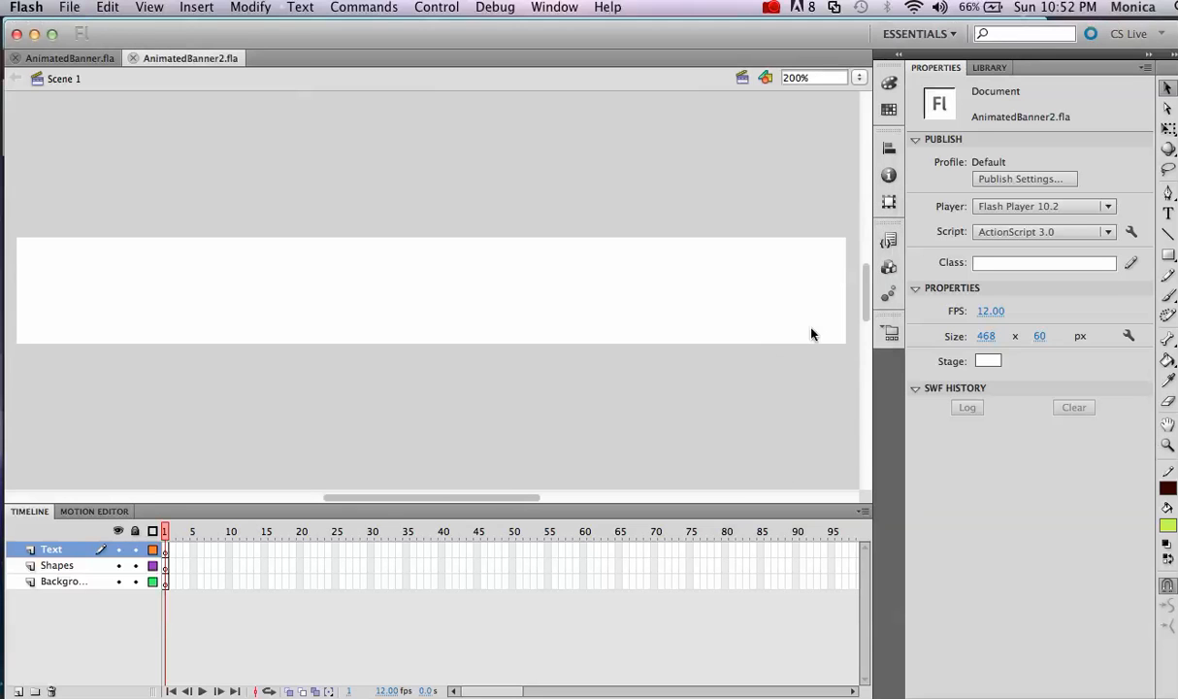